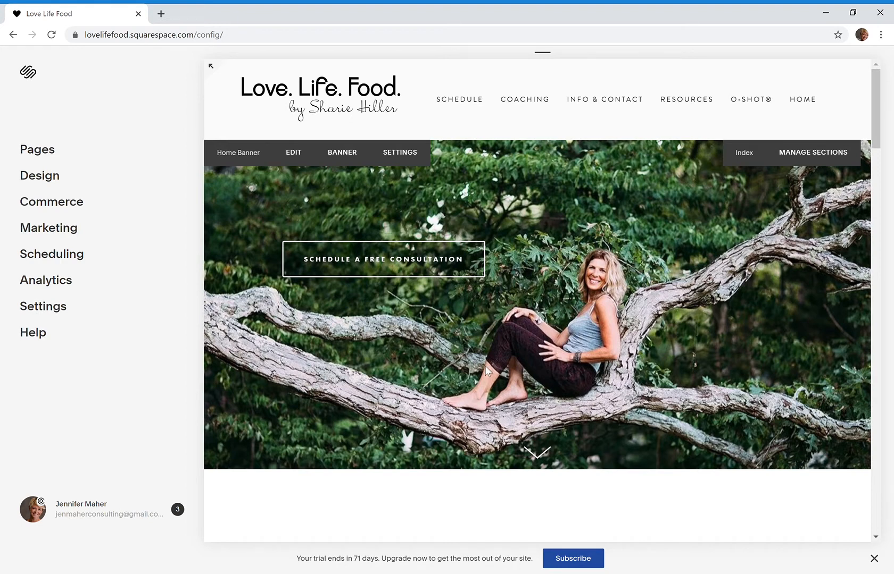
Look through the home page's sections, from the banner down to the social and subscribe area.
scroll(514, 274, down, 3)
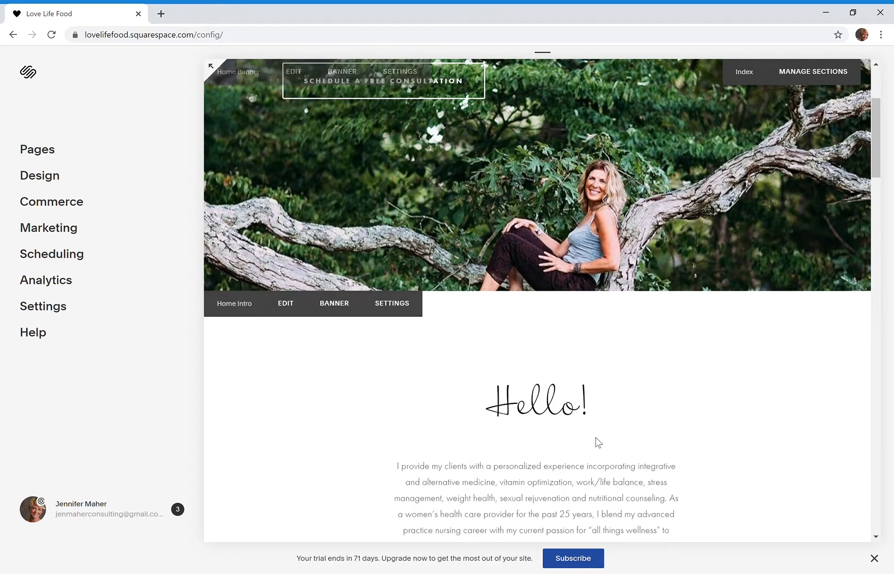
scroll(526, 415, down, 2)
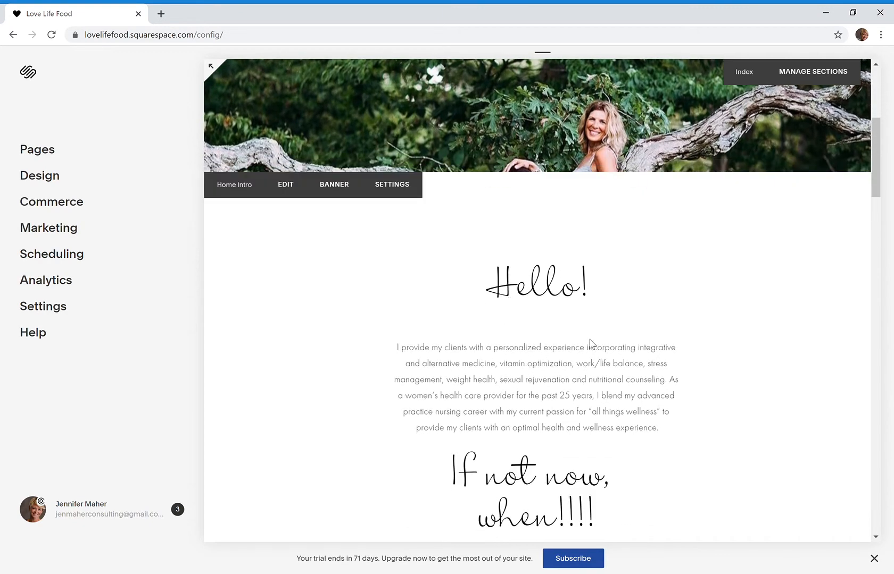
scroll(494, 407, down, 12)
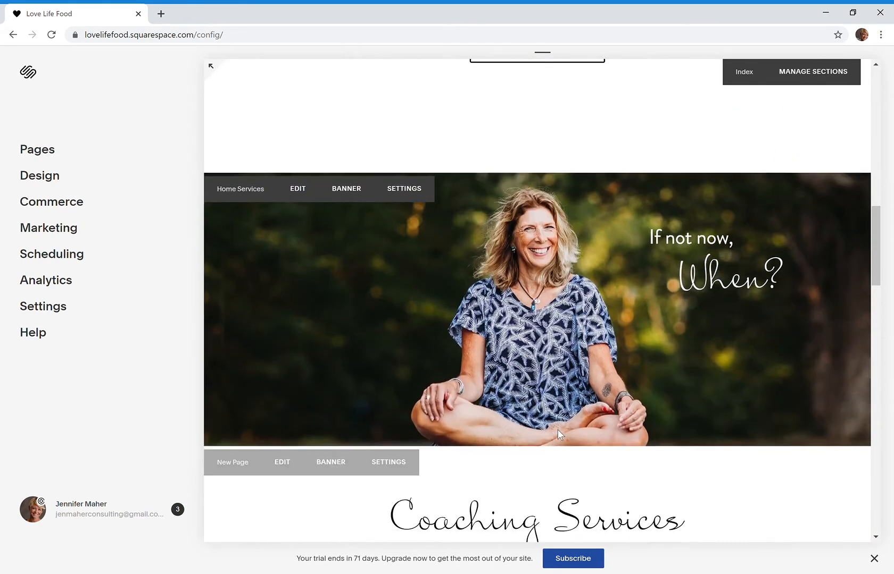
scroll(602, 267, down, 4)
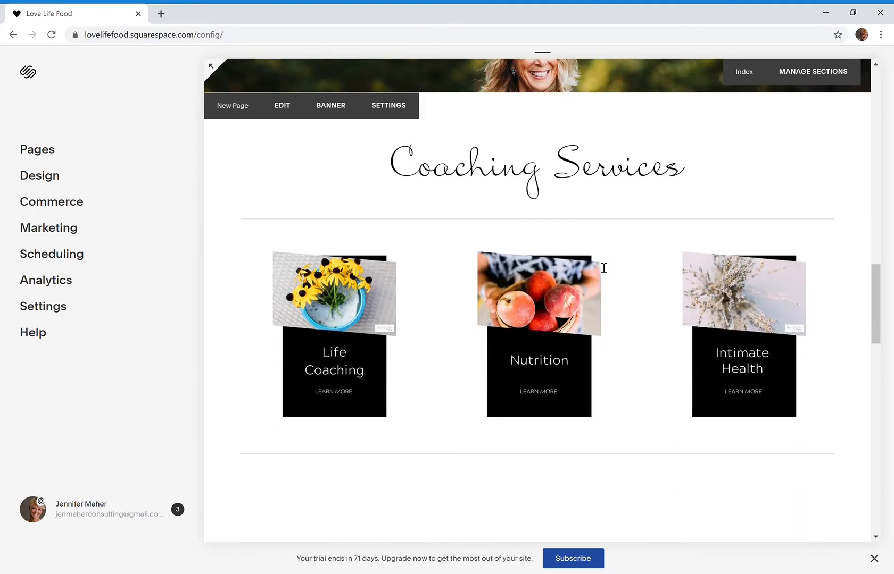
scroll(605, 266, down, 12)
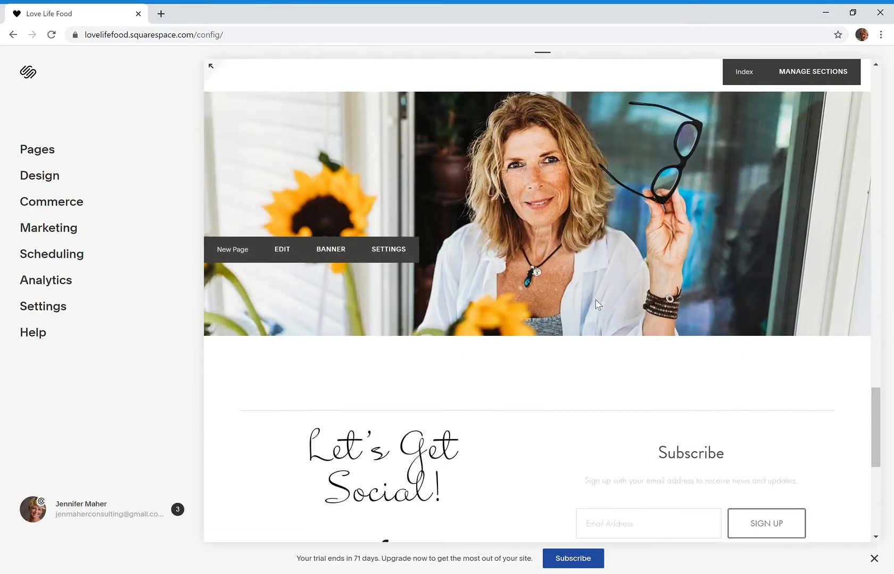
scroll(587, 304, up, 20)
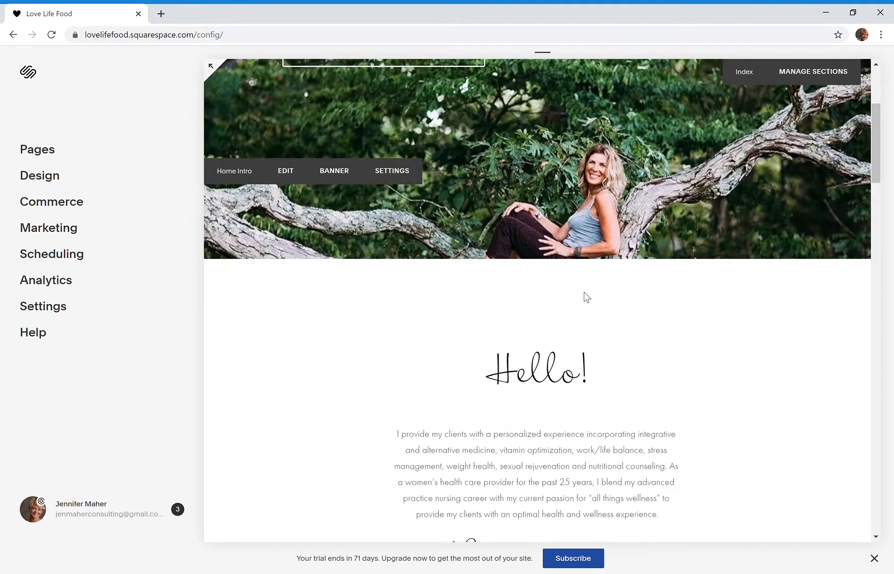
Open the Home Intro section for editing and insert a text block above the "Hello!" heading.
scroll(439, 273, down, 4)
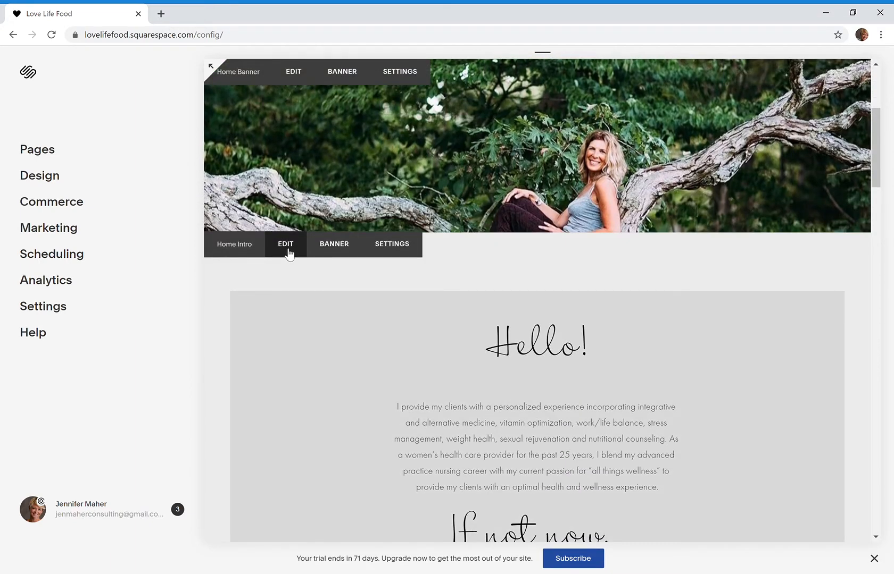
click(286, 246)
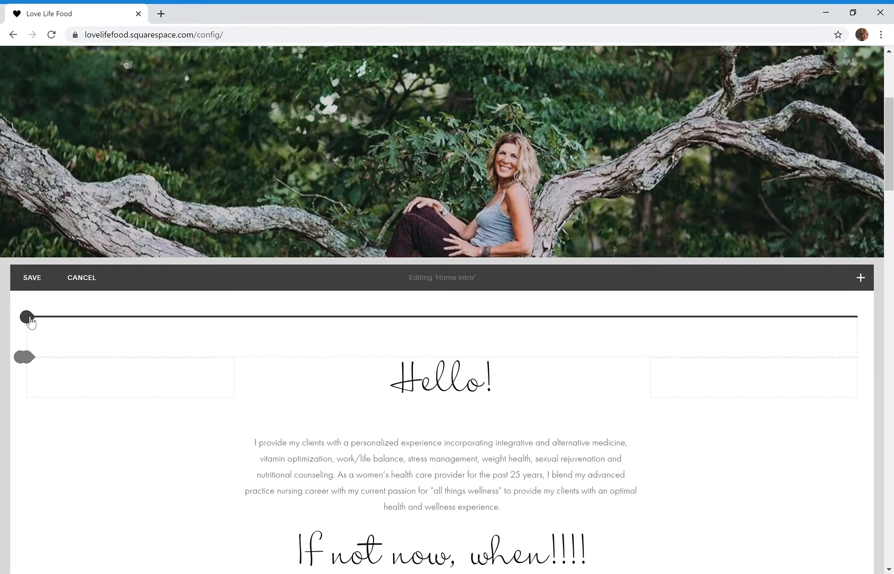
click(27, 318)
click(65, 217)
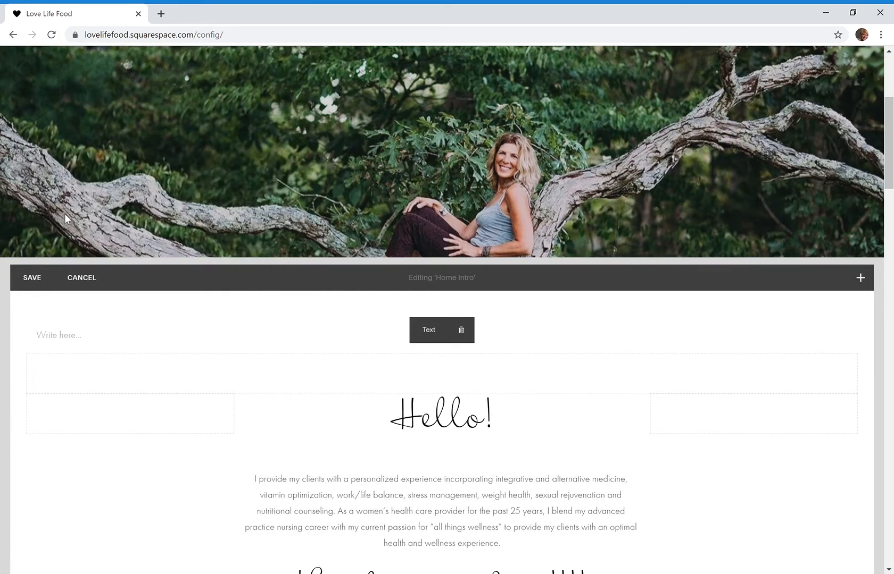
Fill the new text block with four separate lines: "Heading One", "Heading Two", "Heading Three" and "Normal".
click(98, 339)
text(Heading One)
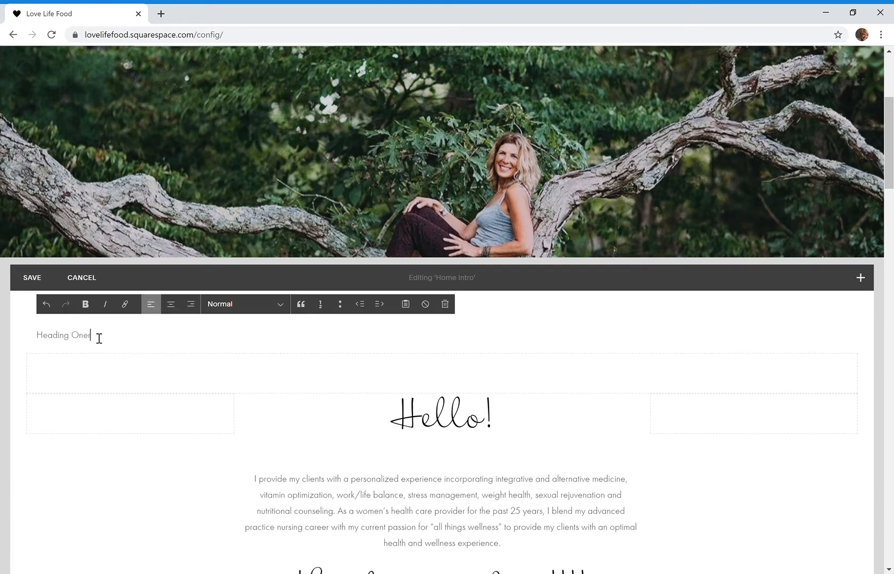
text(r)
key(BackSpace)
key(Return)
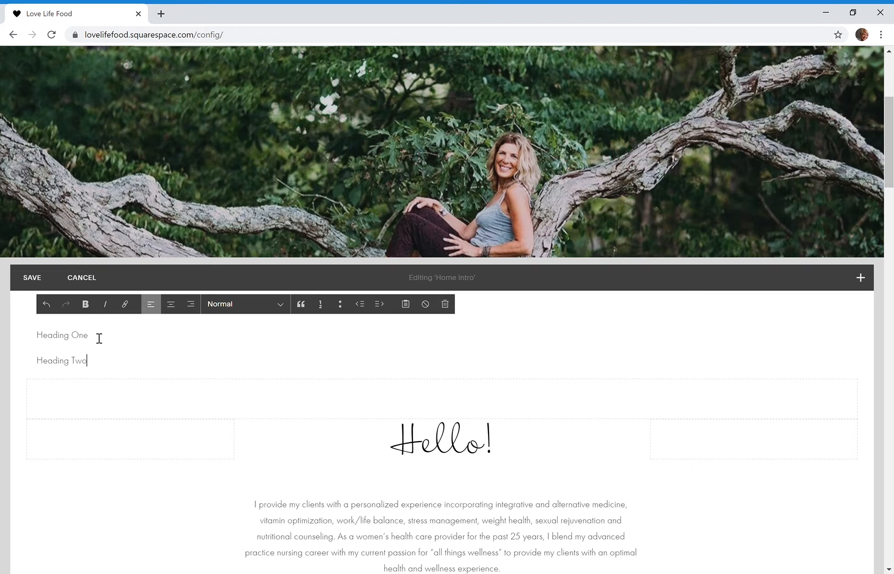
key(Return)
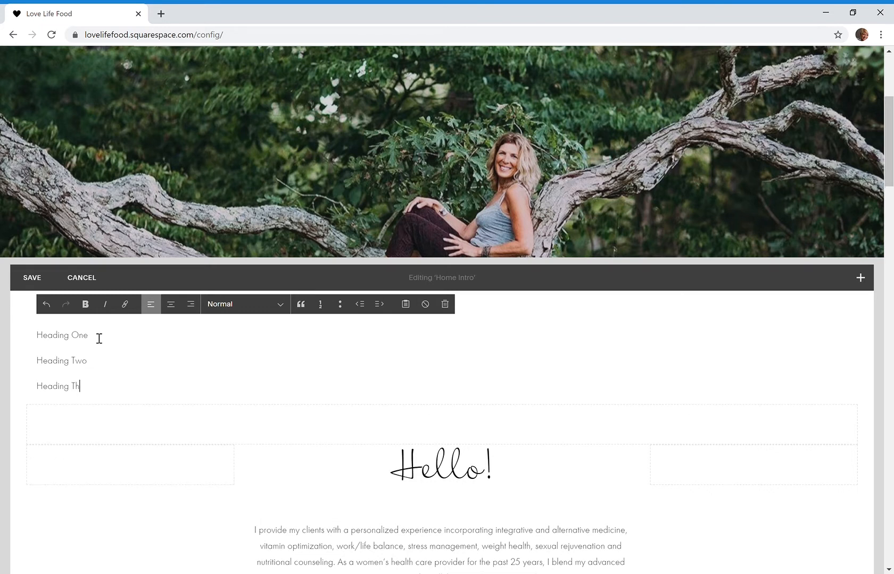
key(Return)
text(Normal)
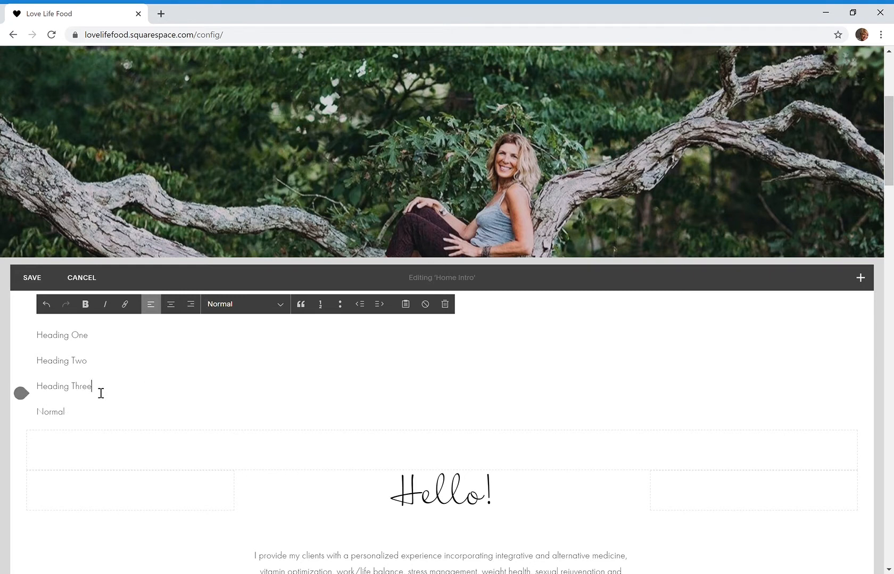
Format the "Heading Three", "Heading Two" and "Heading One" lines with their matching heading levels and save the section.
drag(100, 393, 36, 393)
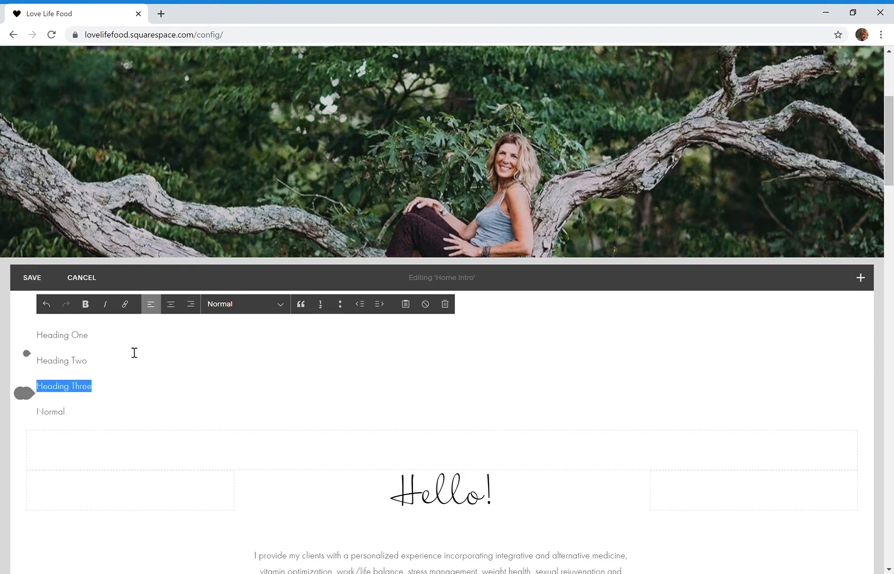
click(231, 385)
drag(105, 367, 35, 362)
click(292, 308)
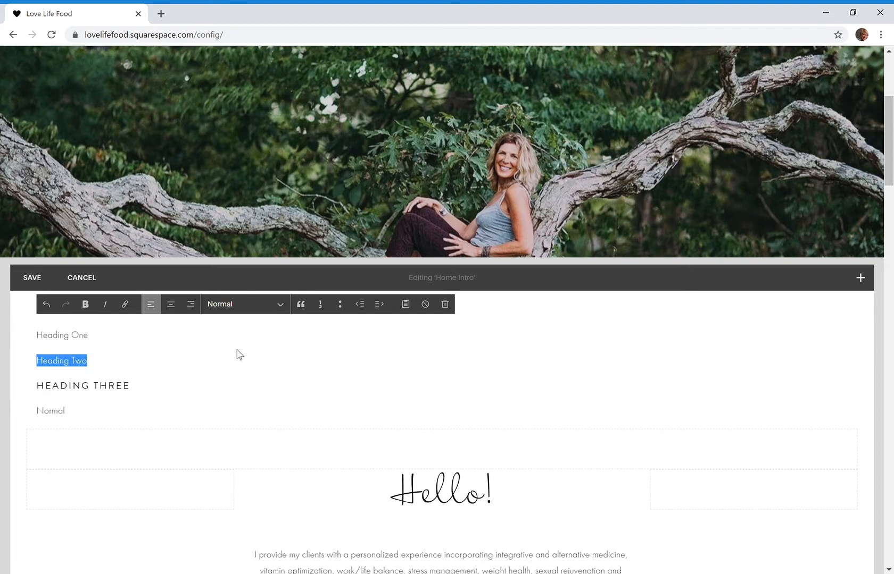
click(235, 368)
drag(101, 338, 35, 341)
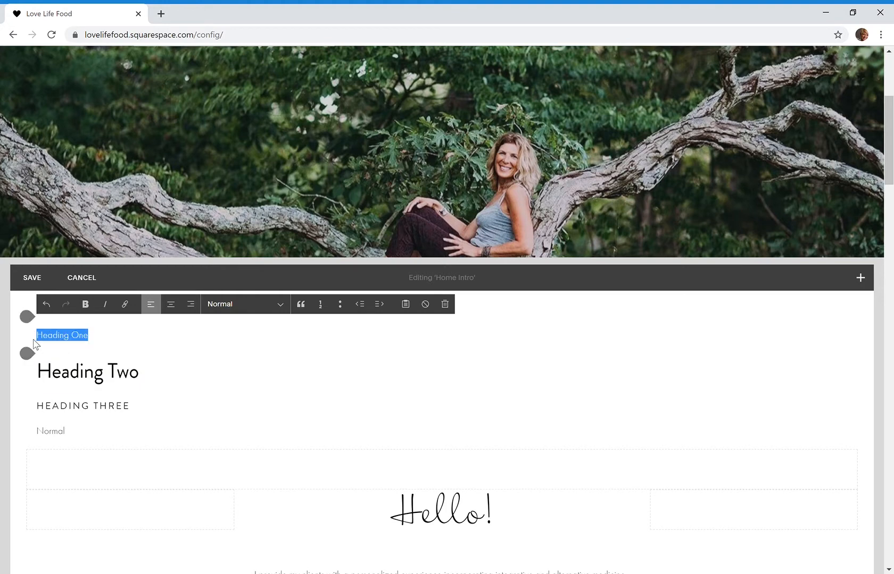
click(252, 345)
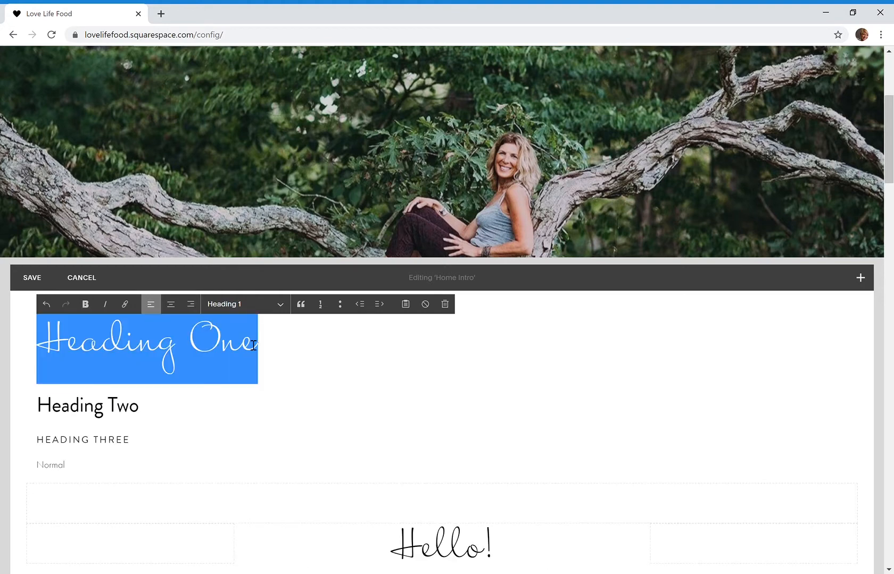
click(33, 280)
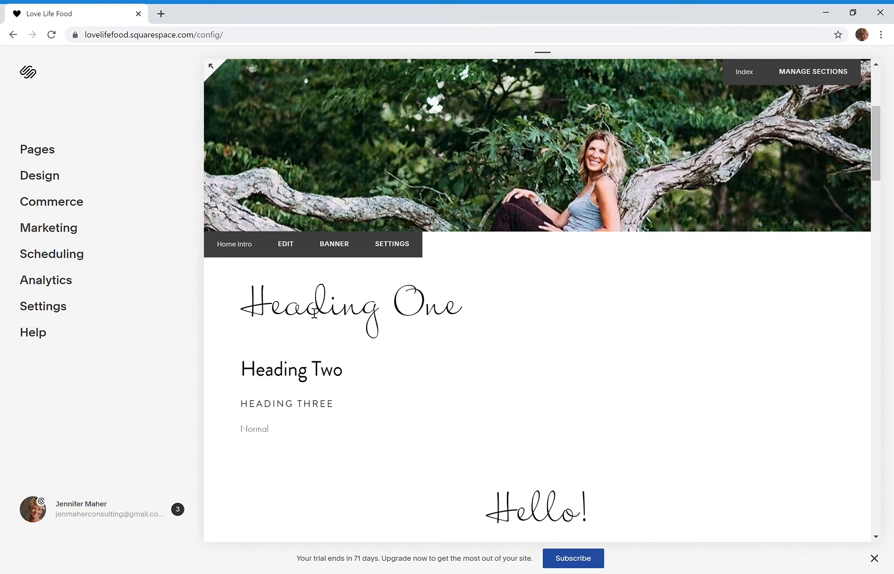
Check the text format of the intro paragraph below "Hello!" in the Home Intro editor, then leave without saving.
scroll(508, 378, down, 3)
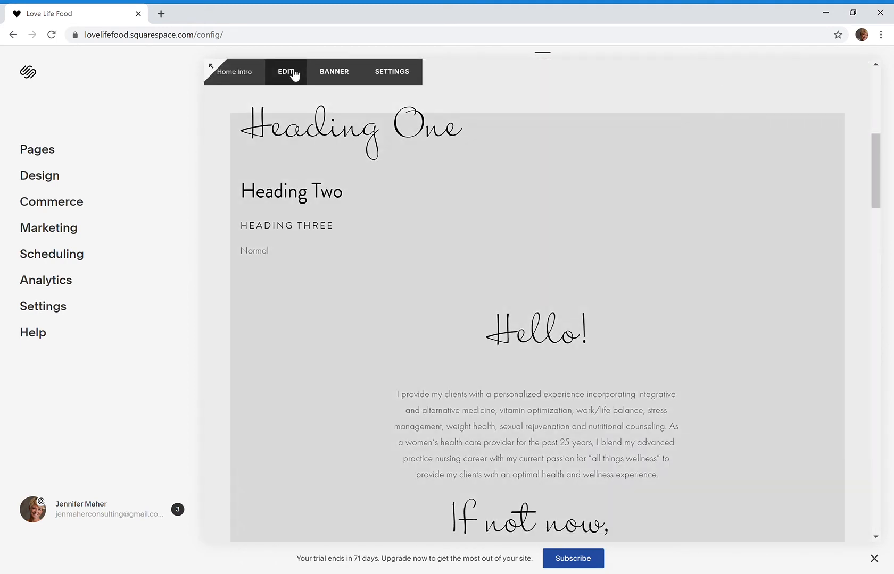
click(287, 71)
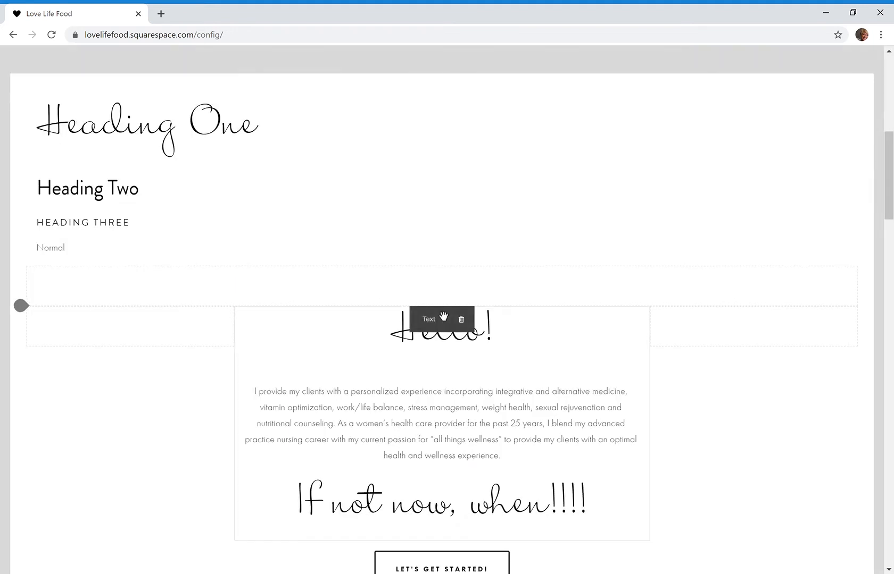
click(405, 340)
click(464, 409)
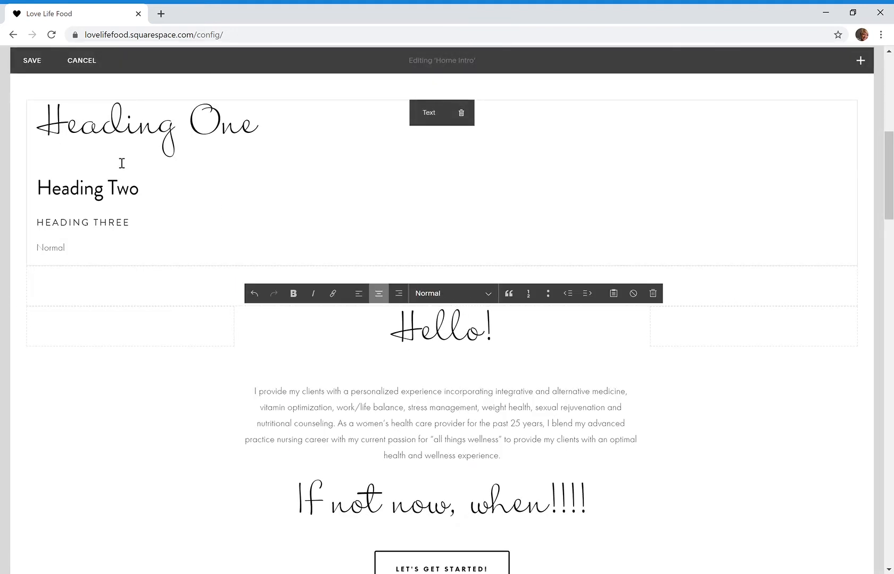
click(82, 60)
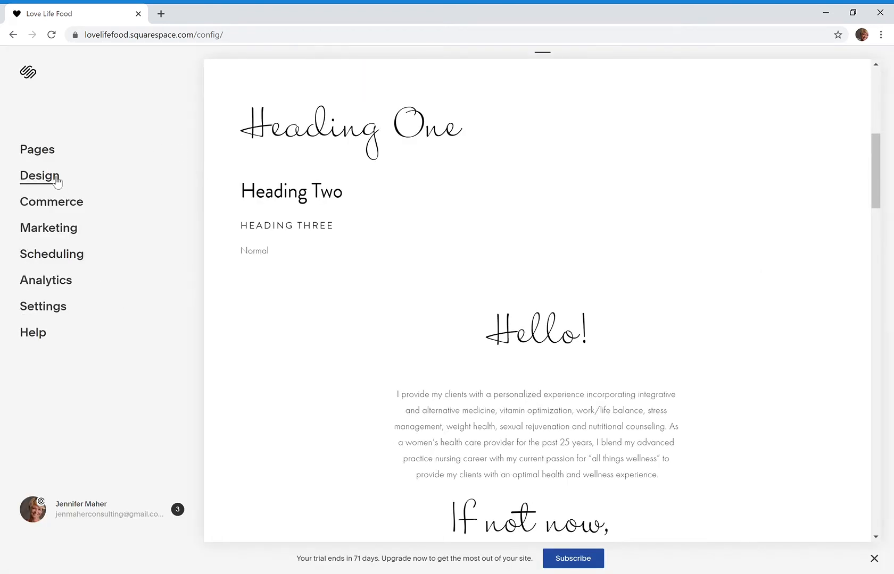
Open the site's style settings and narrow them to the styles of the "Heading One" text.
click(51, 181)
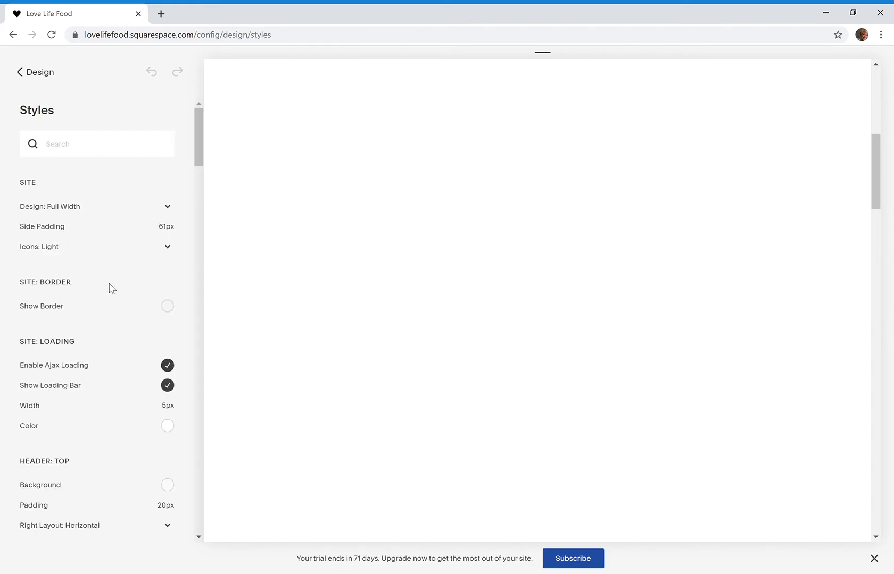
scroll(118, 299, down, 1)
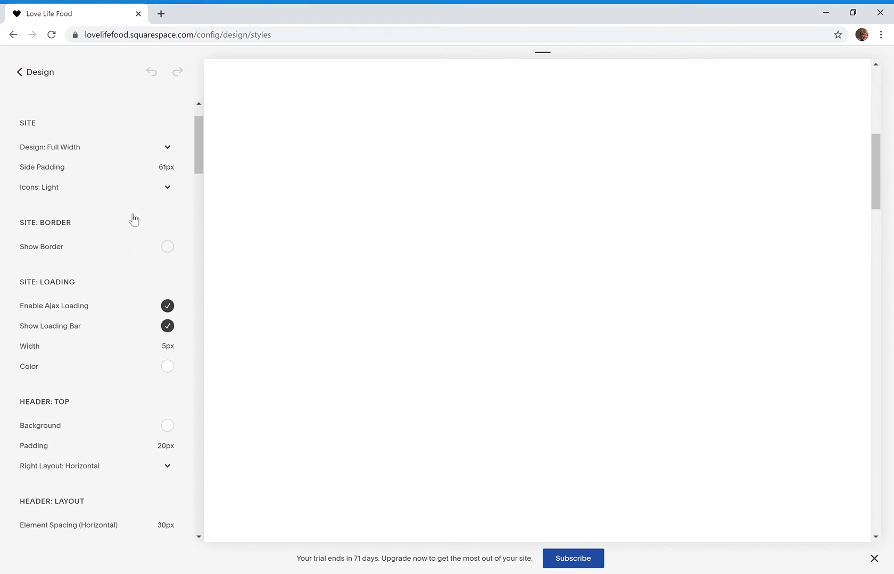
scroll(131, 215, down, 1)
scroll(136, 204, up, 2)
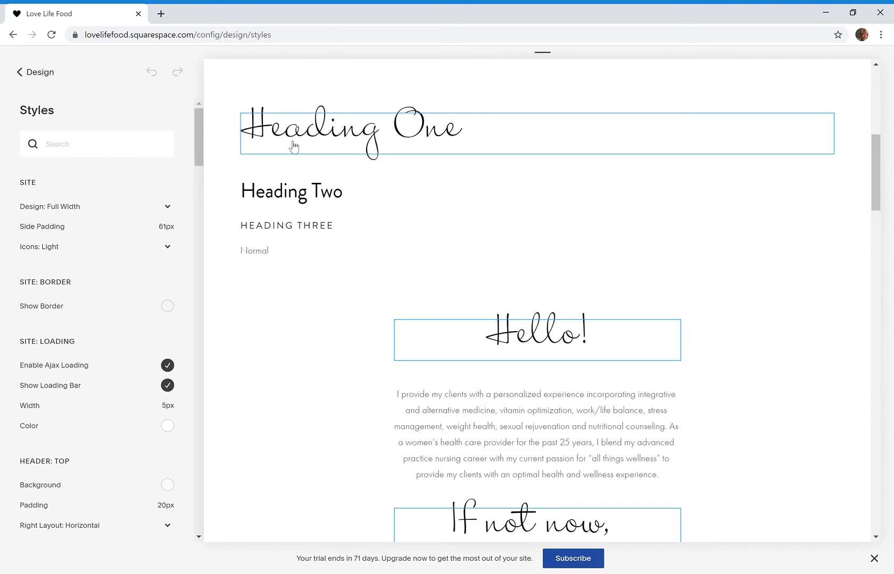
click(340, 139)
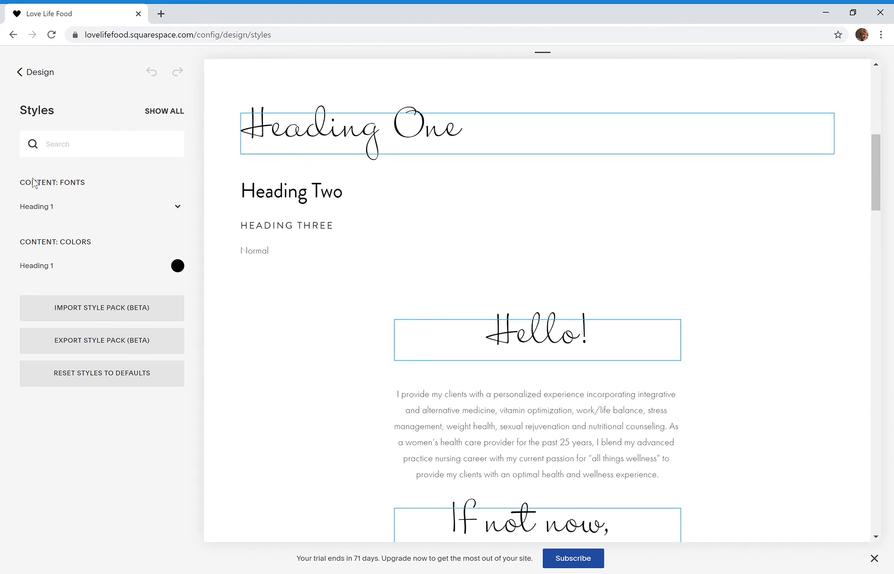
Change the Heading 1 font to Mufferaw.
click(51, 210)
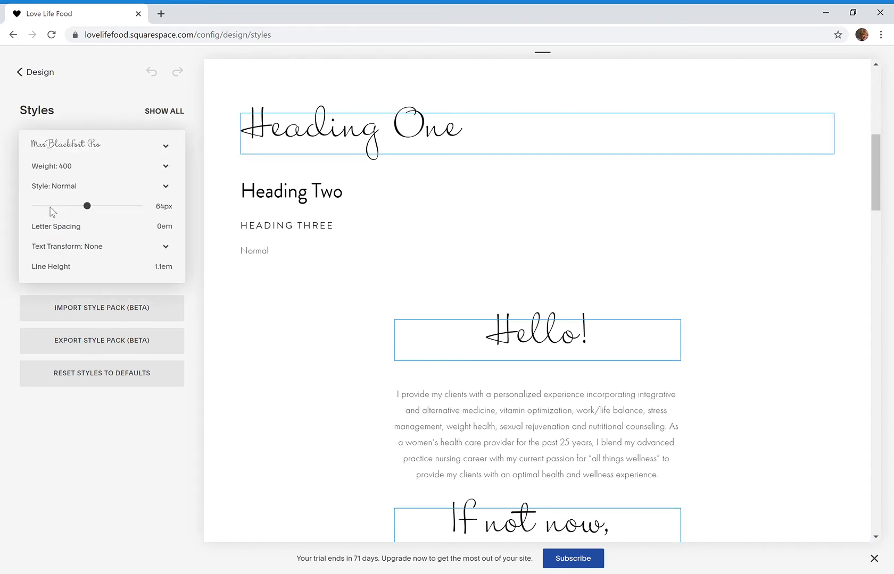
click(78, 144)
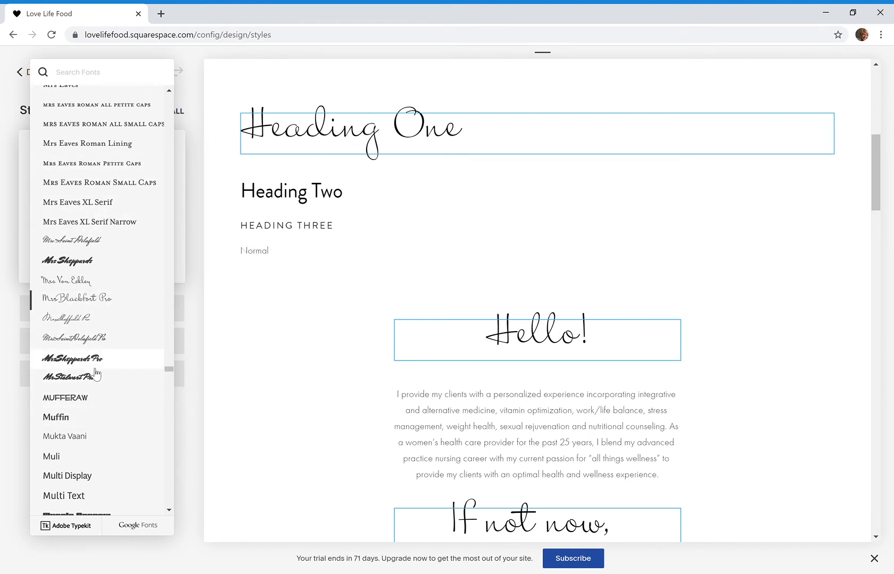
click(77, 402)
click(197, 223)
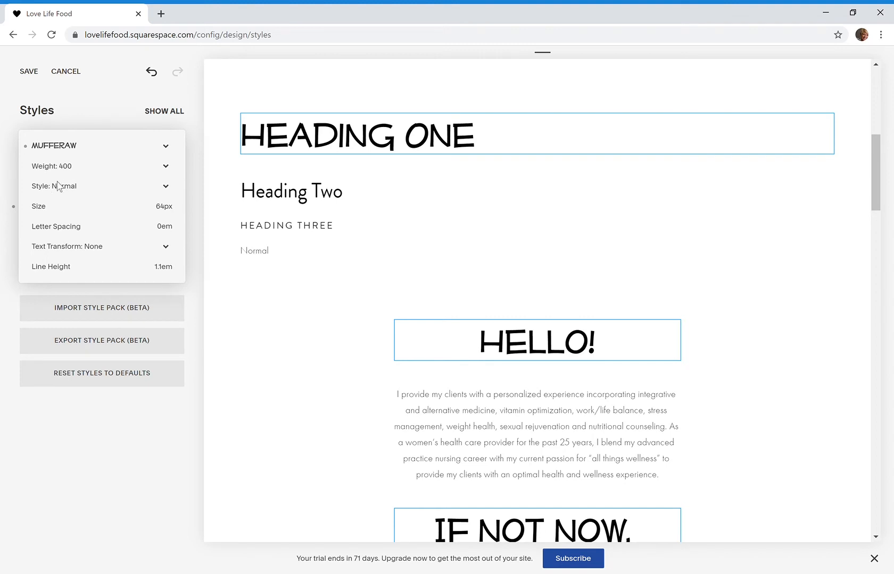
click(197, 188)
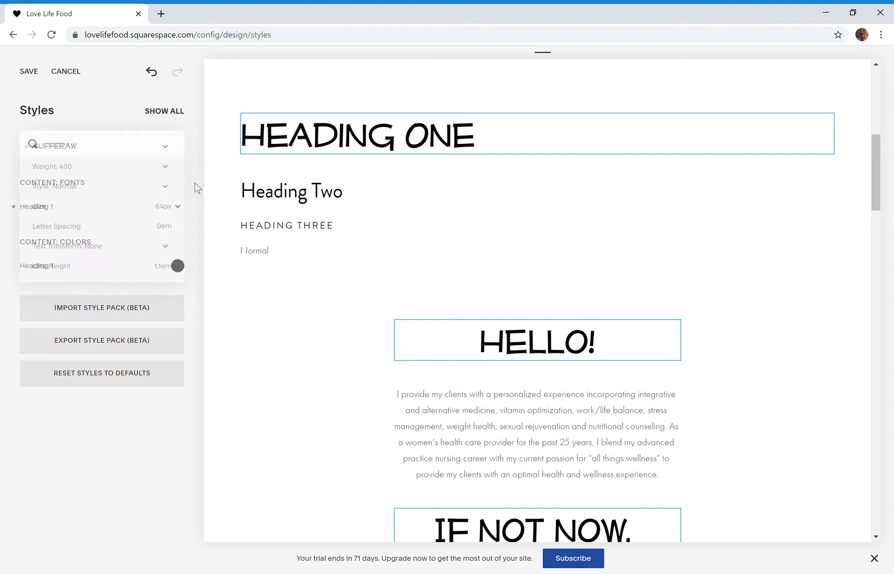
Set the Heading 1 text transform to Lowercase.
click(53, 208)
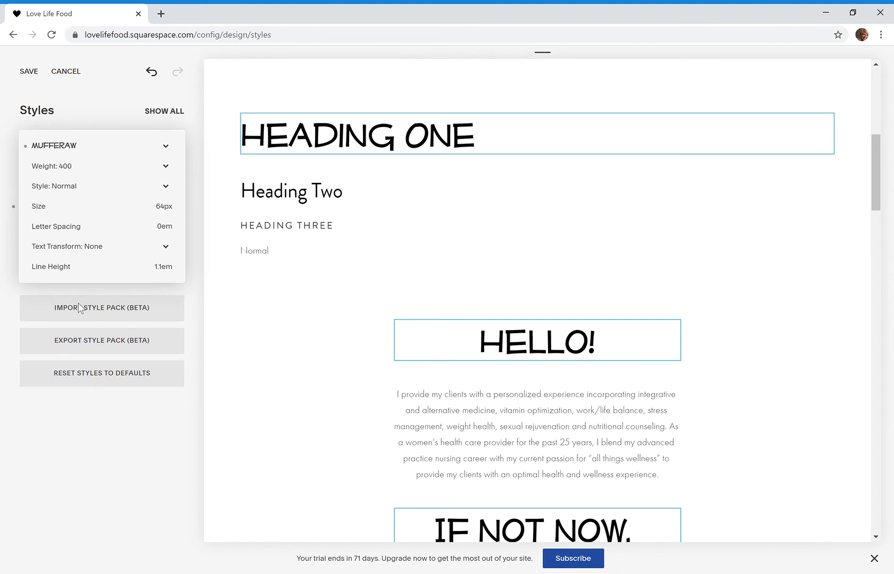
click(58, 307)
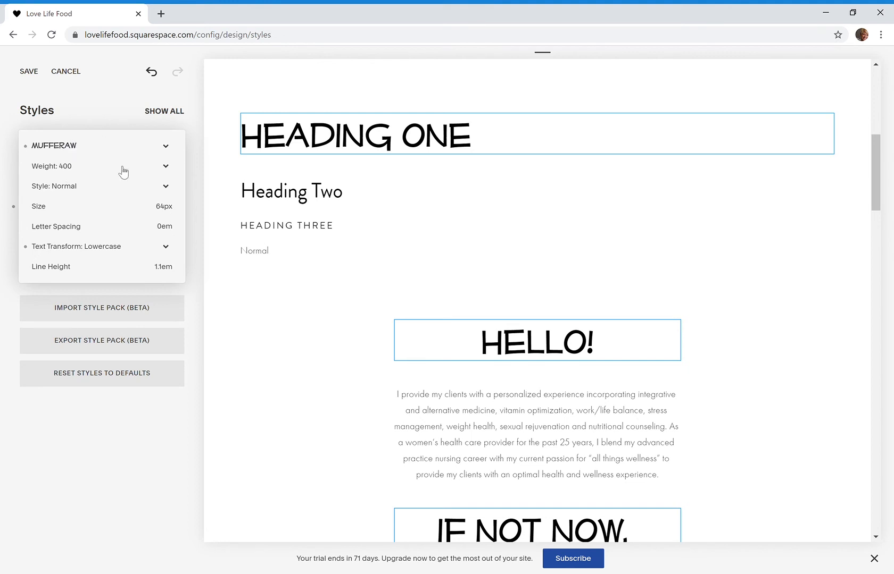
click(189, 137)
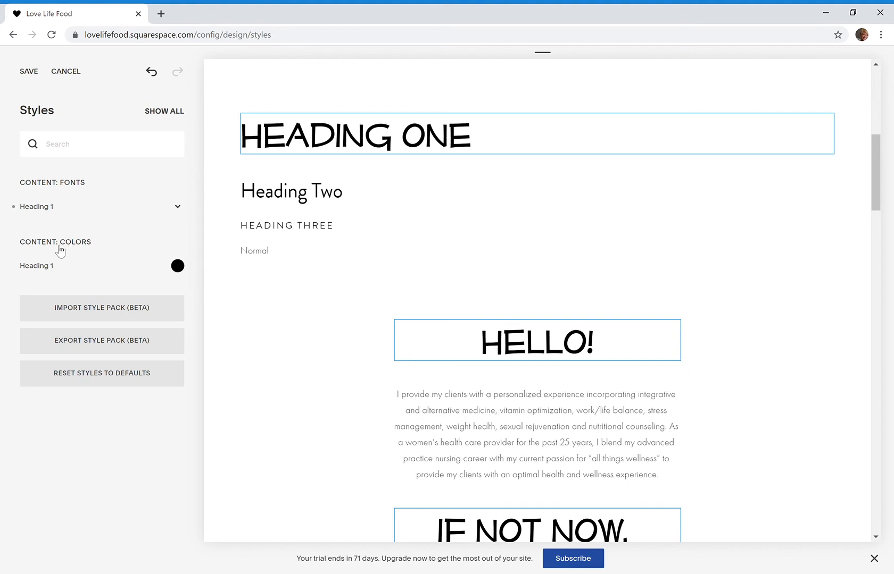
Reduce the opacity of the Heading 1 color to 0.67.
click(53, 271)
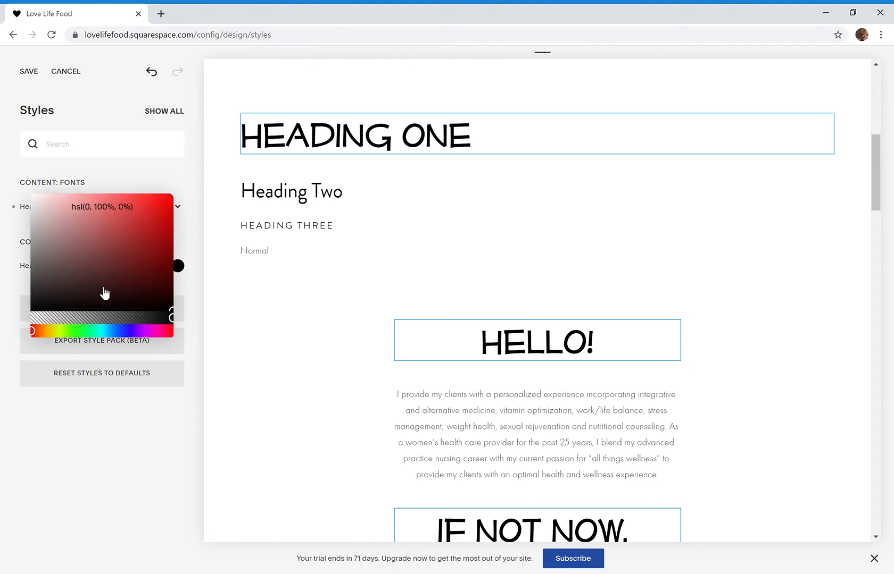
click(129, 318)
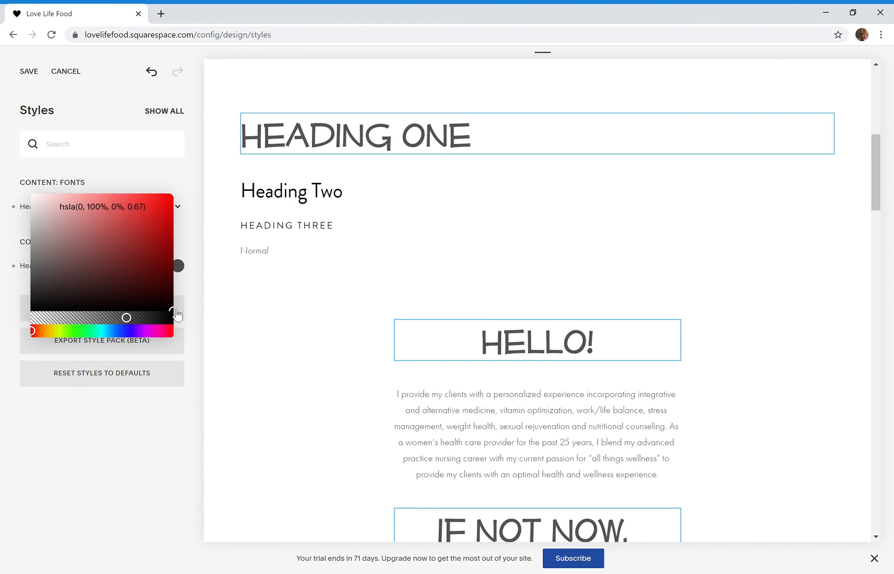
Set the Heading 1 color to fully opaque black, hsl(0, 0%, 0%).
click(32, 313)
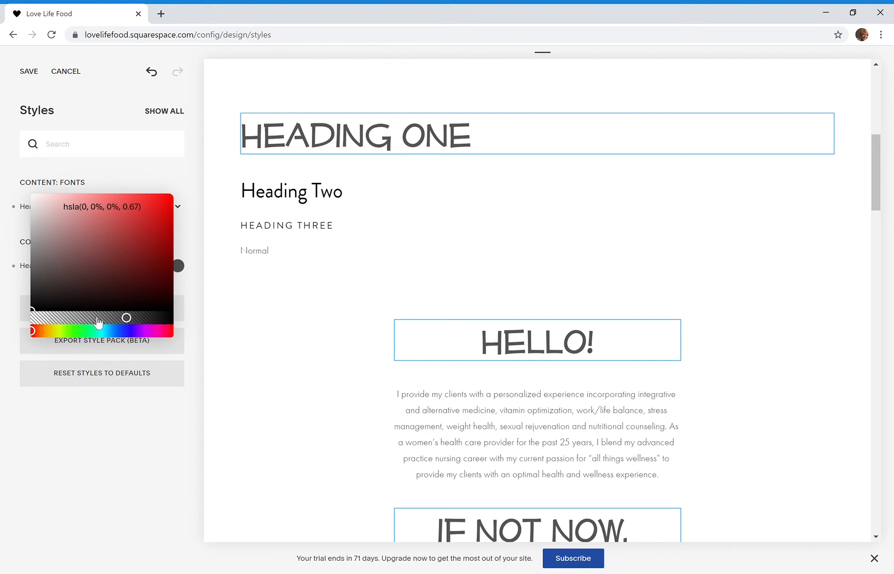
click(127, 319)
drag(128, 319, 127, 319)
click(144, 318)
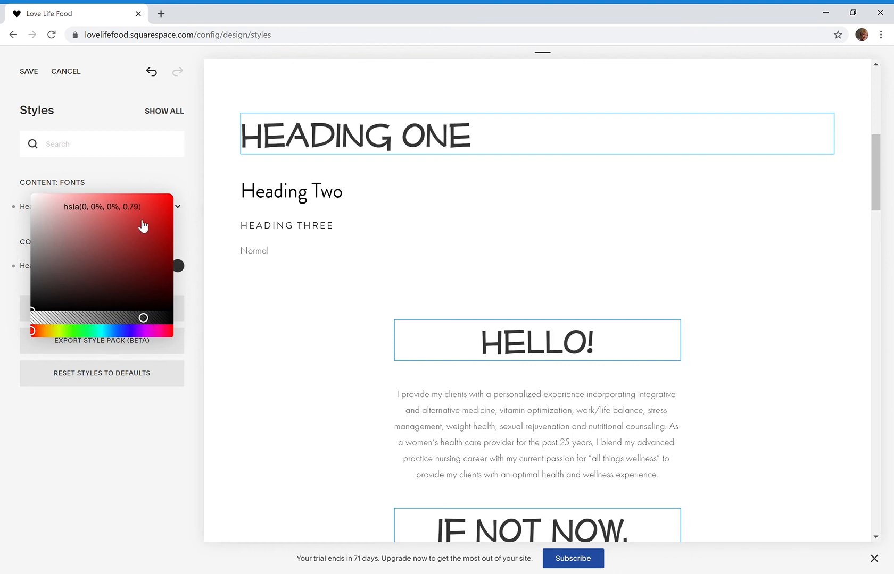
click(162, 320)
drag(176, 321, 180, 321)
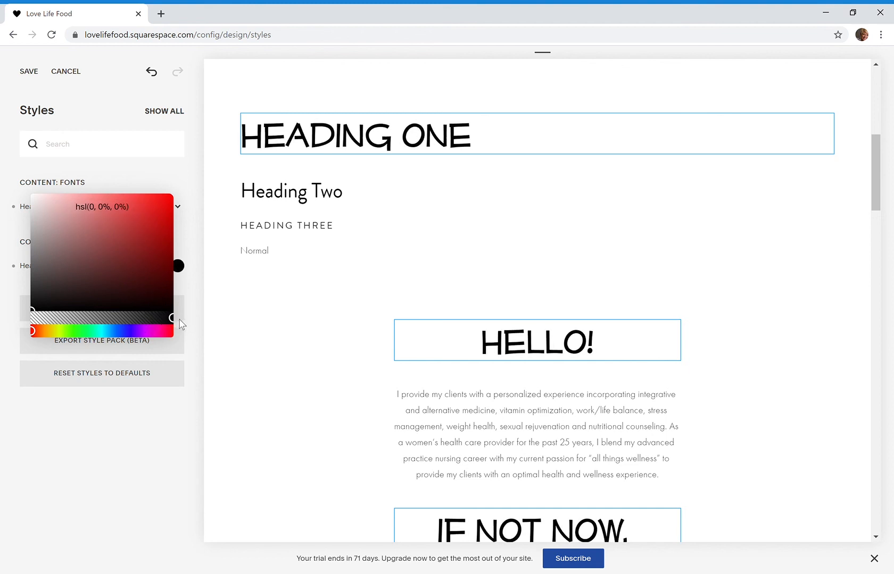
Change the Heading 1 color to fully opaque white, hsl(0, 0%, 100%).
click(35, 201)
mouse_move(36, 205)
mouse_down()
mouse_move(31, 193)
mouse_move(37, 201)
mouse_up()
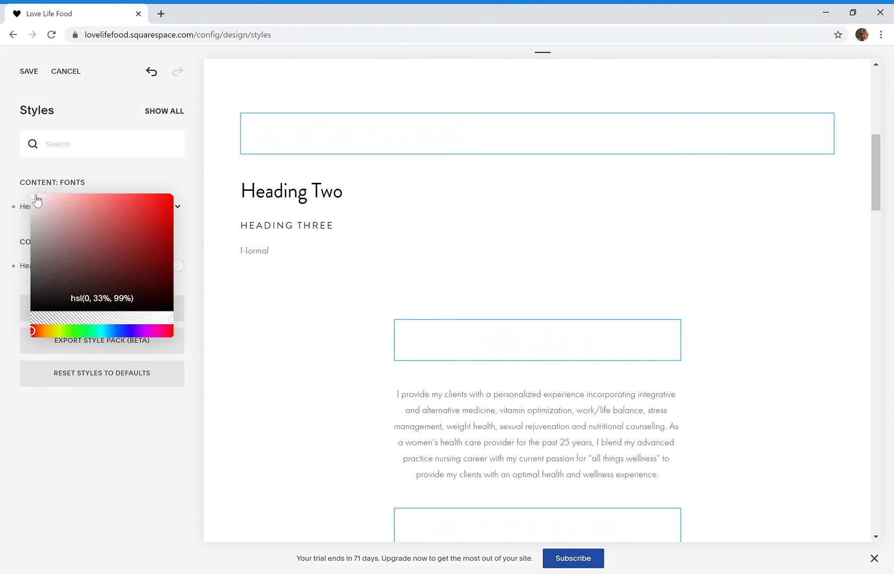
click(161, 318)
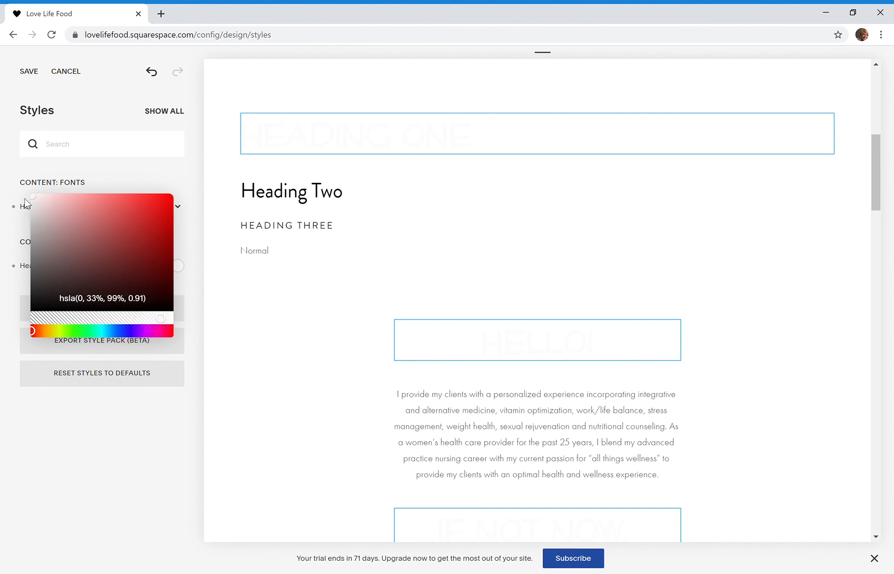
drag(30, 198, 19, 183)
drag(168, 319, 185, 323)
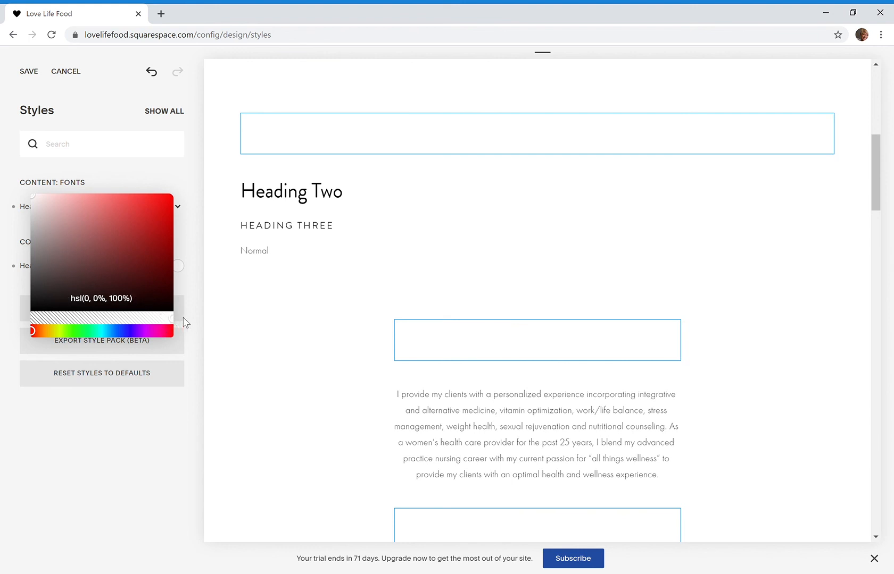
click(192, 276)
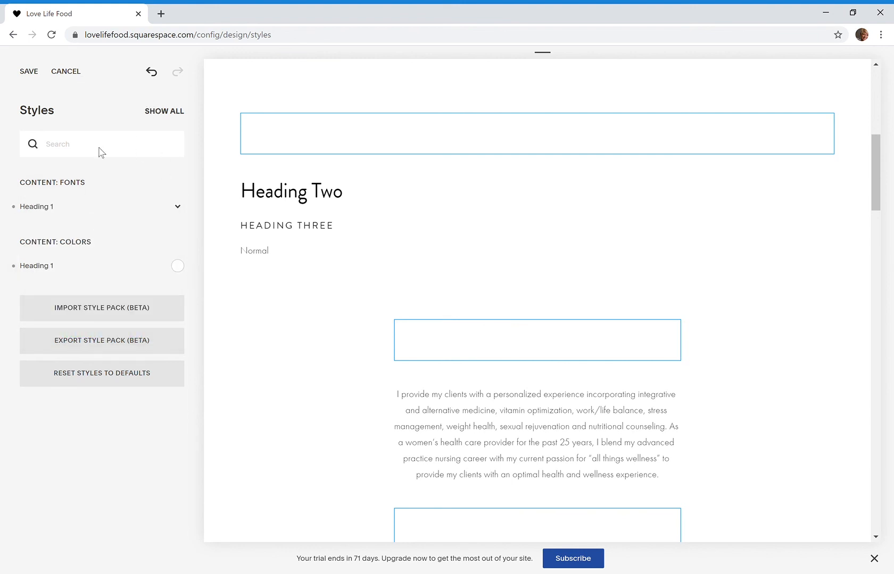
Discard all unsaved style changes and return to the Design settings.
click(74, 73)
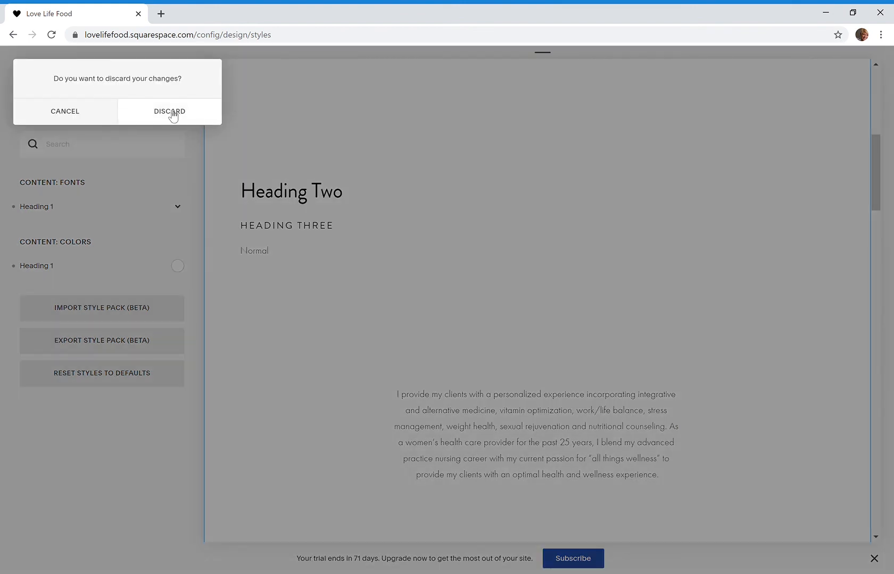
click(171, 113)
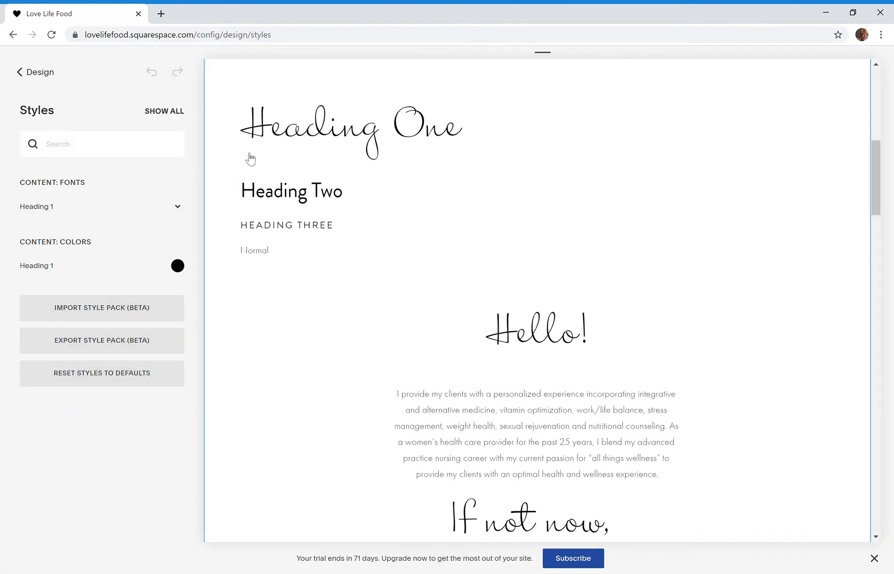
click(35, 73)
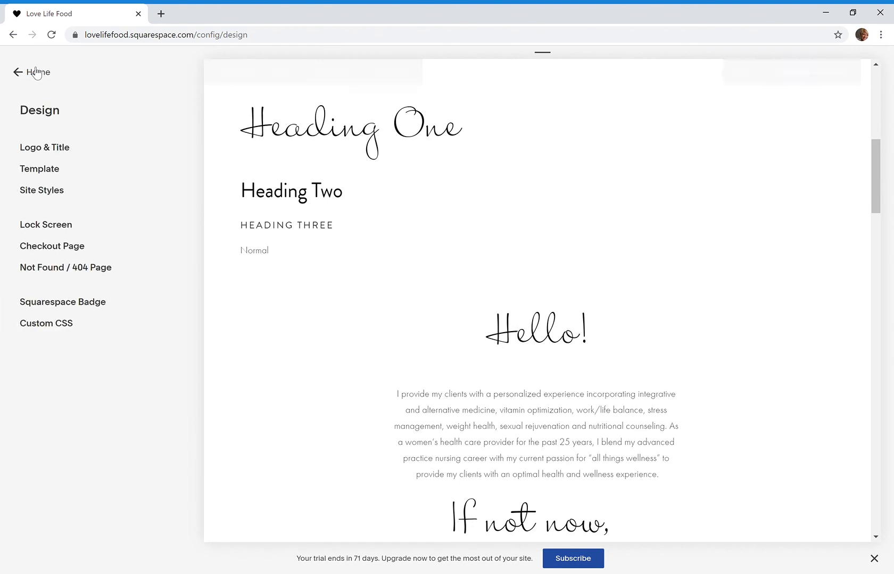
Delete the text block with the sample headings and normal text from the Home Intro section and save the section.
scroll(378, 283, up, 4)
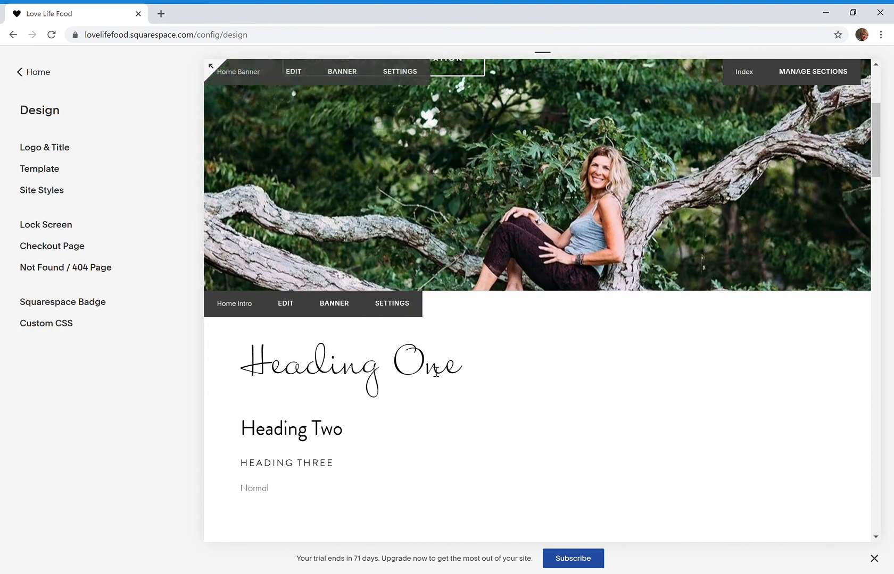
scroll(437, 371, down, 1)
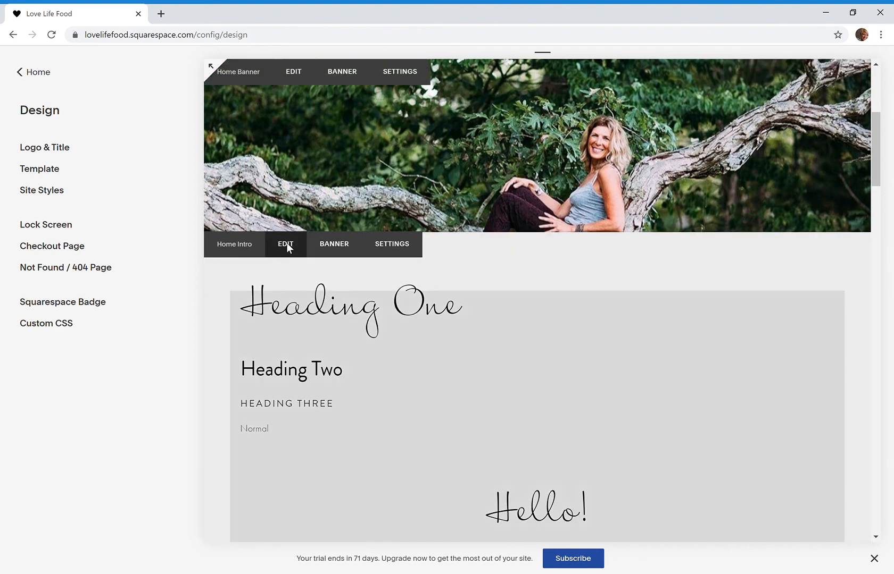
click(286, 246)
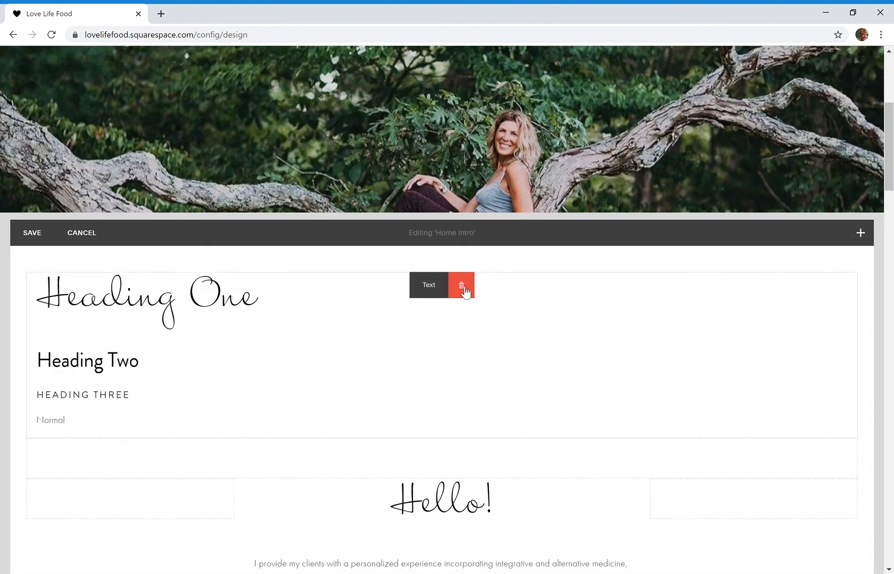
click(466, 288)
click(511, 326)
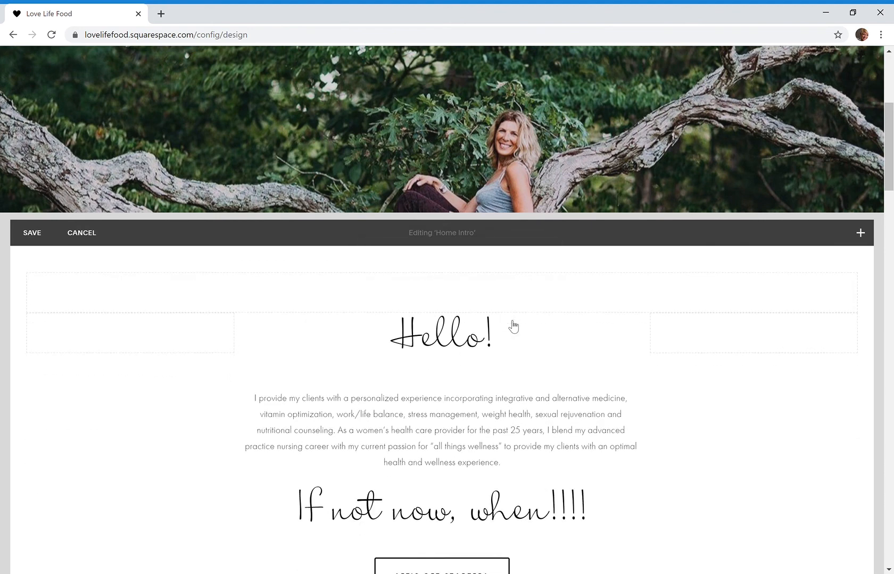
click(33, 234)
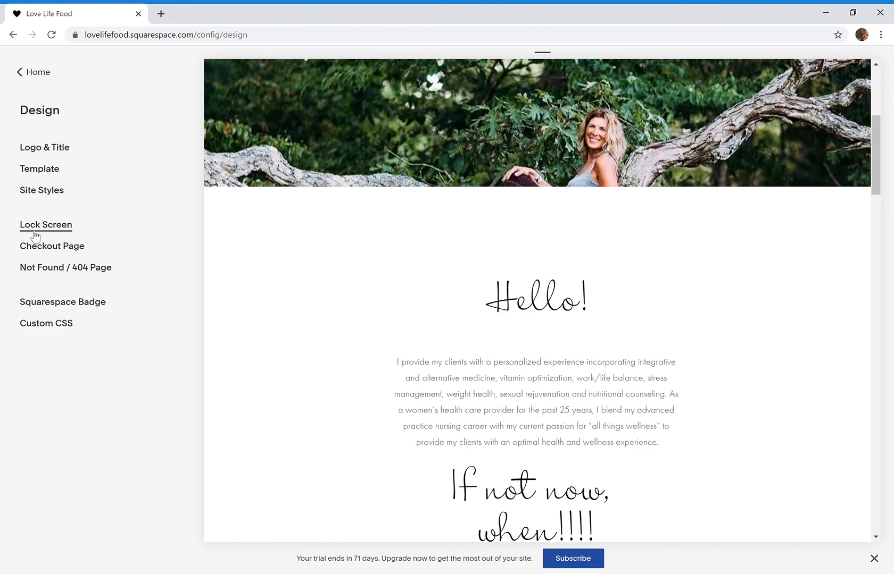